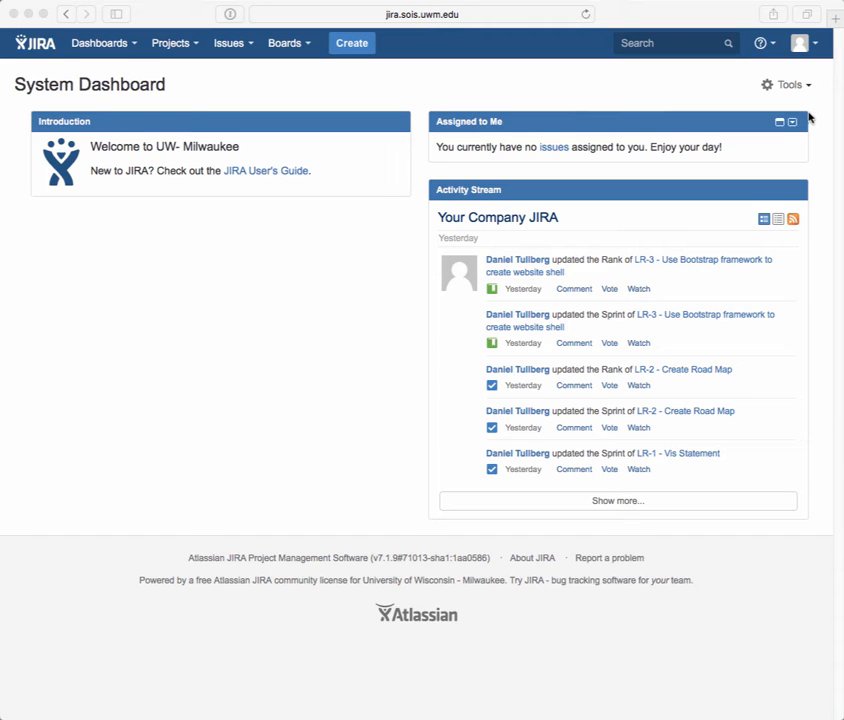
View the signed-in account's profile page, then return to the System Dashboard
left_click(817, 45)
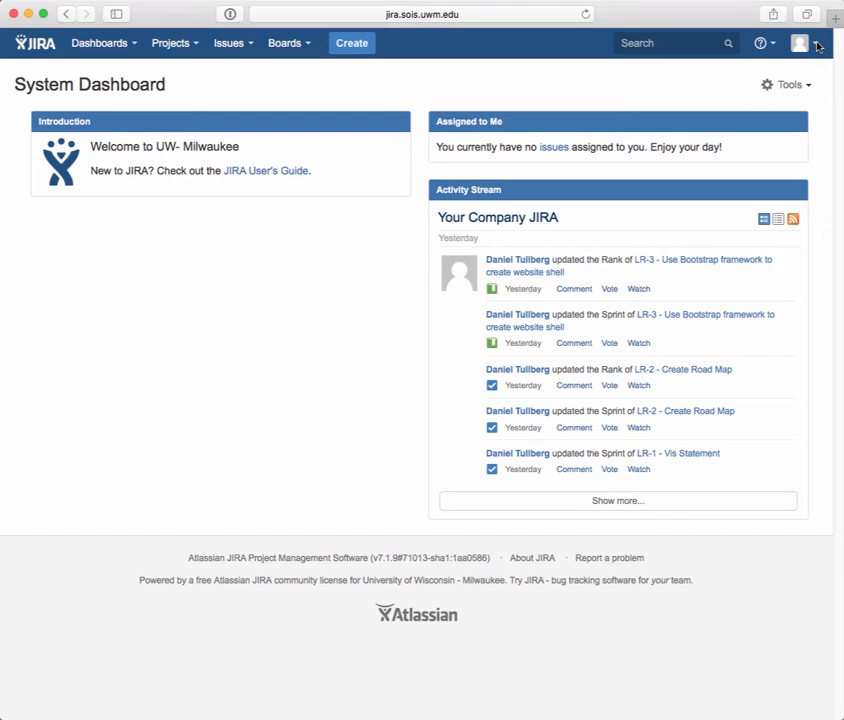
left_click(817, 45)
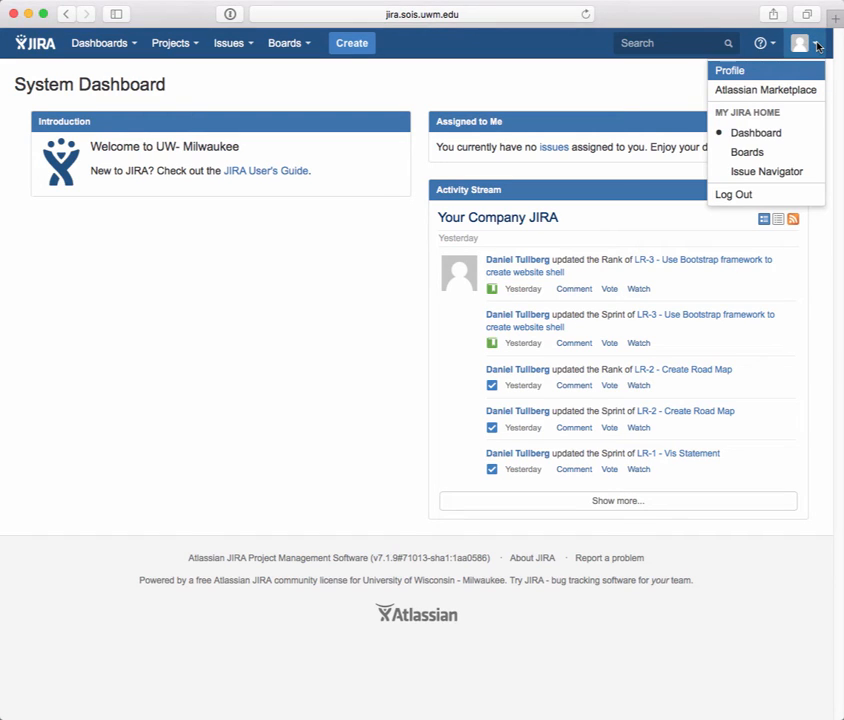
left_click(767, 72)
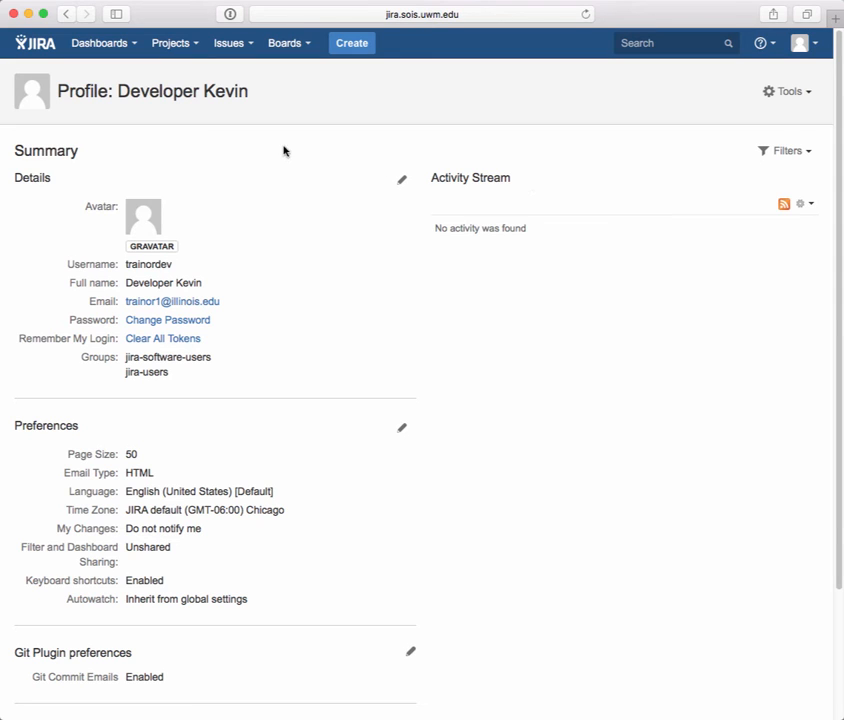
left_click(48, 46)
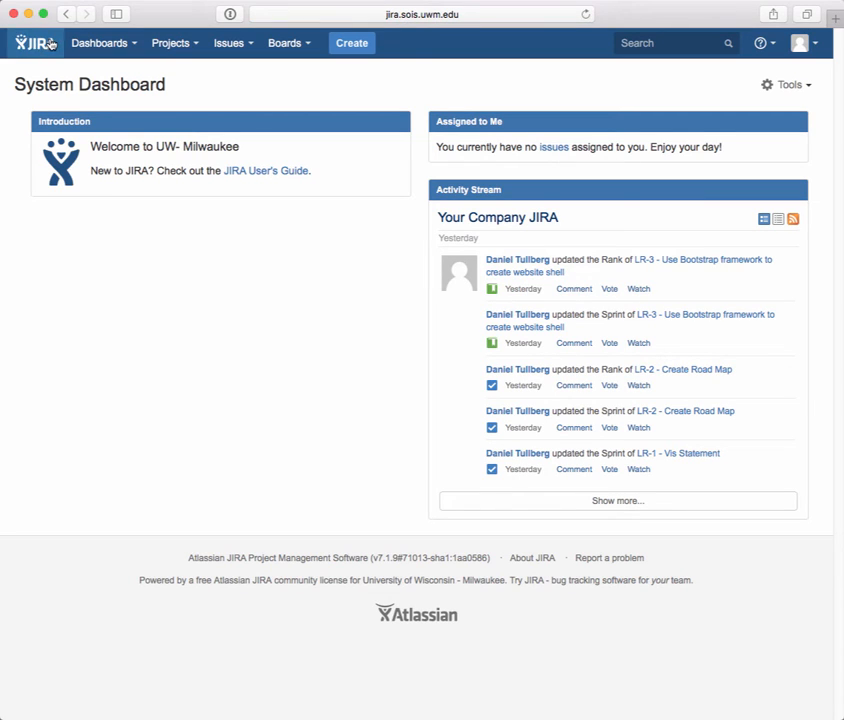
Open the backlog of the Out of Africa (OA) project and set the new issue's type to Story
left_click(197, 43)
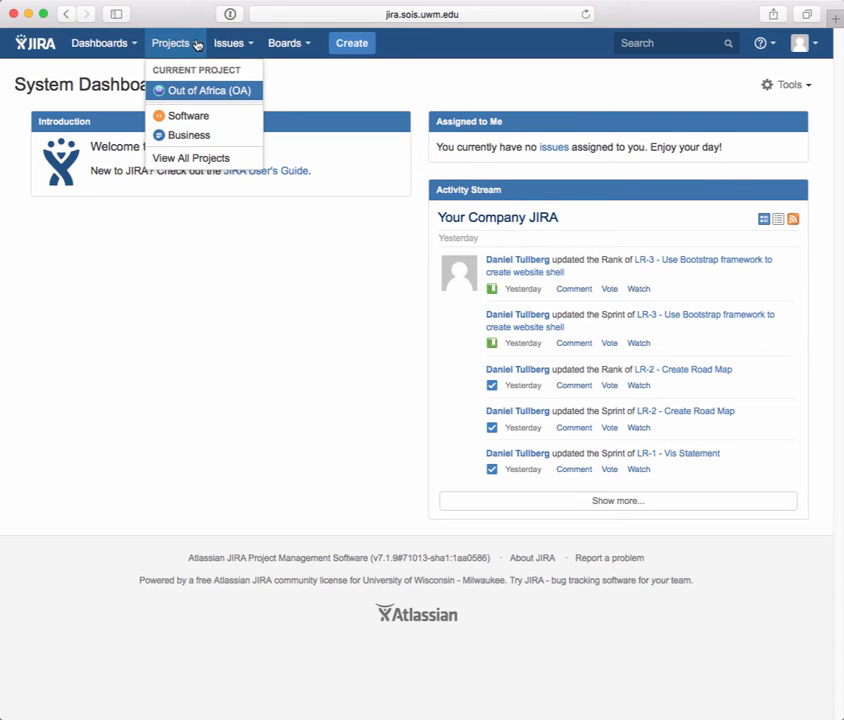
left_click(200, 92)
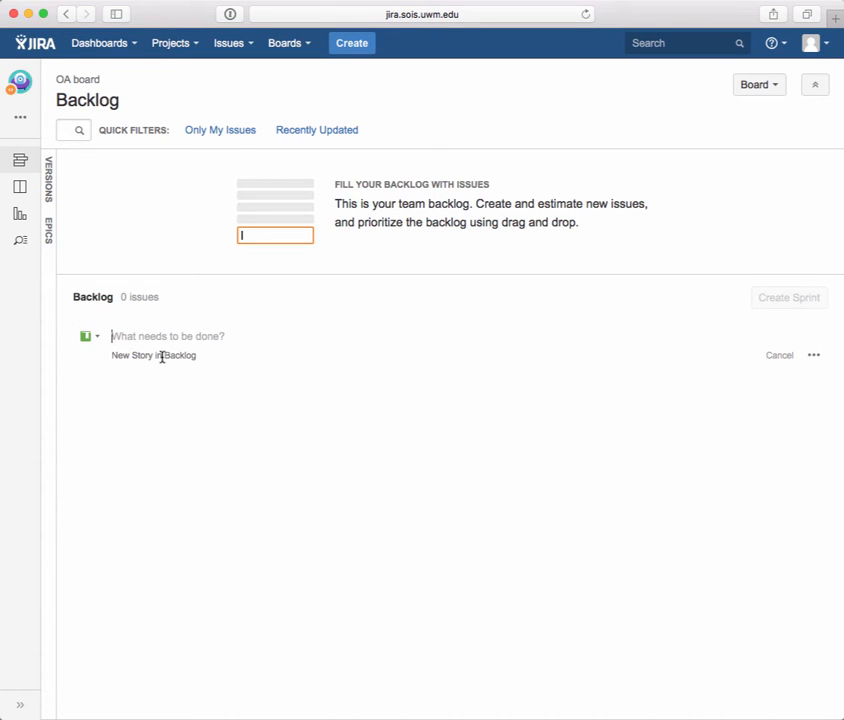
left_click(88, 339)
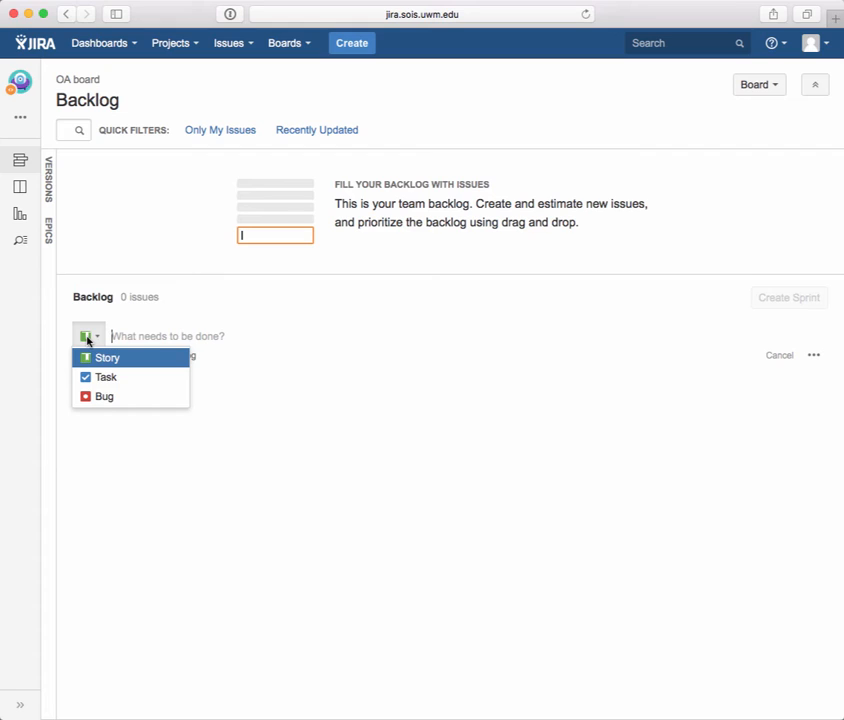
left_click(101, 362)
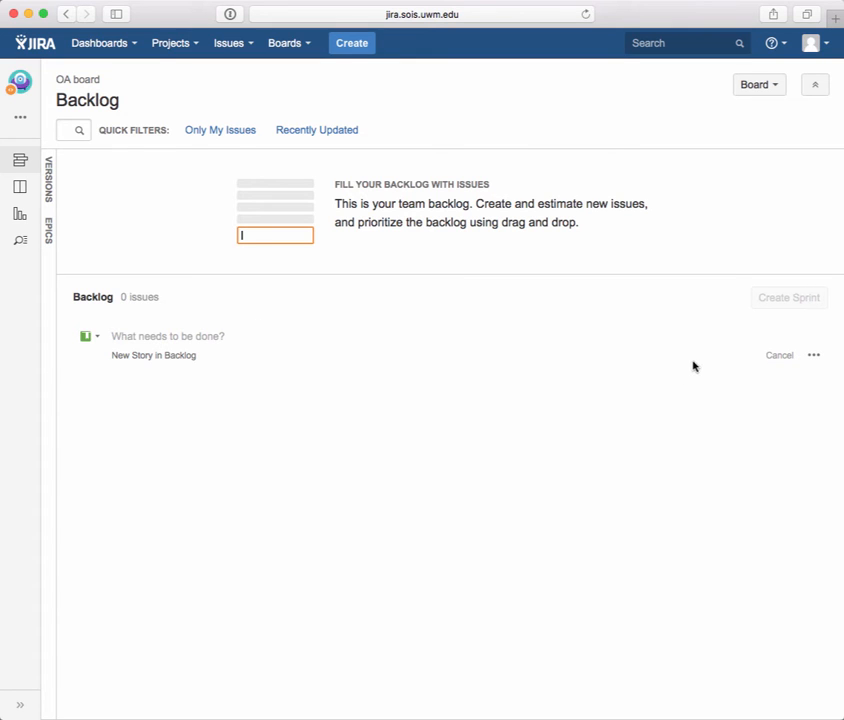
Open the full creation form for the new story and enter the summary "See bank account balance"
left_click(816, 358)
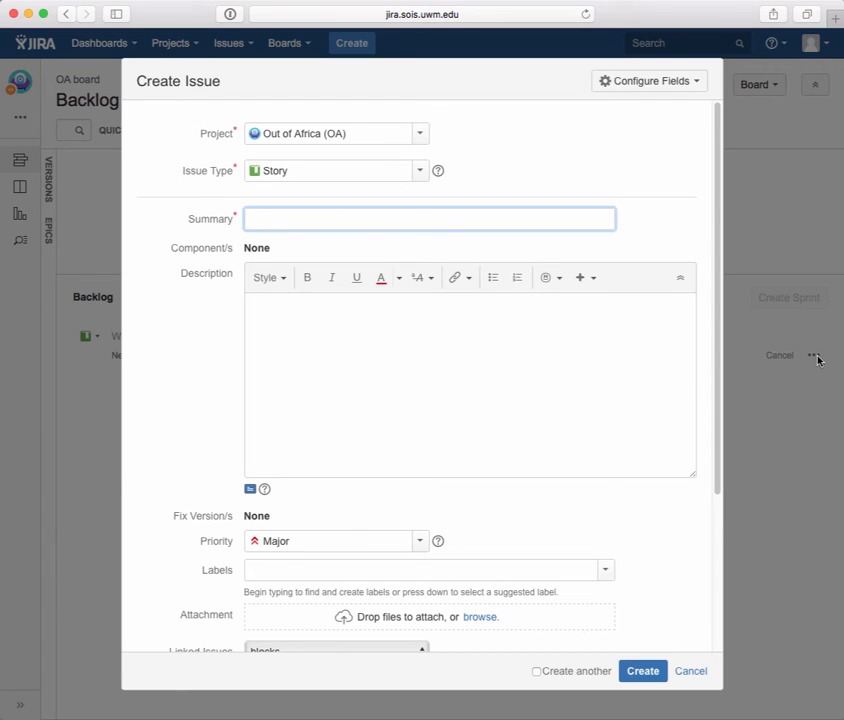
type("See bank accoun")
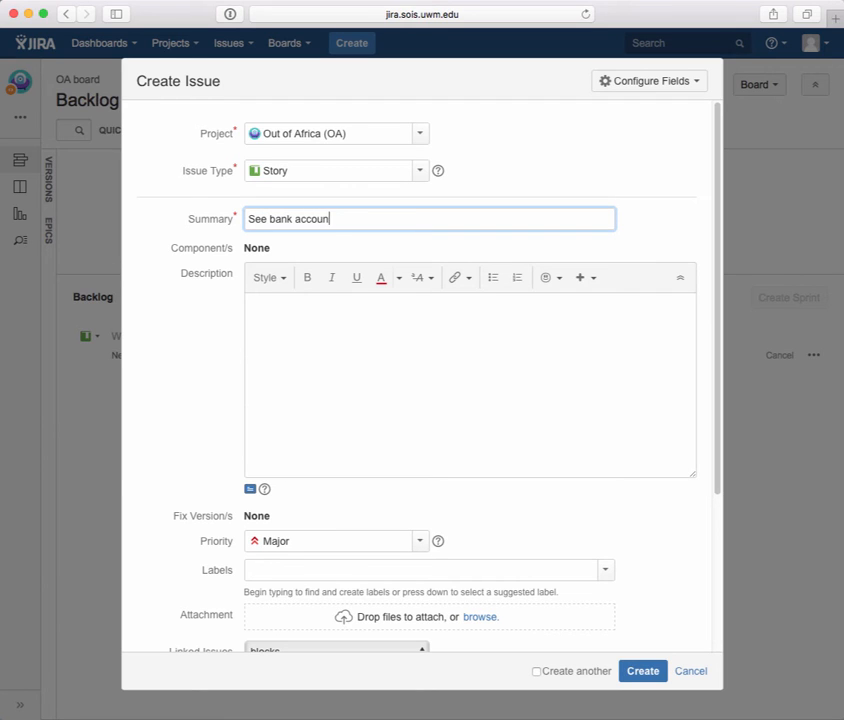
type("t balance")
Review the available issue types in the creation form, keeping Story selected
left_click(420, 171)
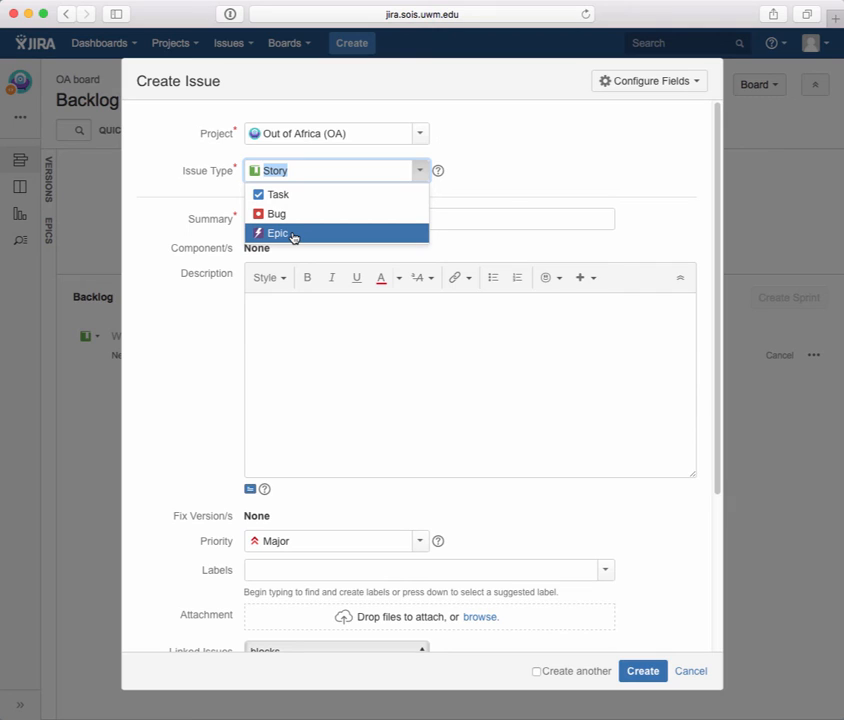
left_click(308, 173)
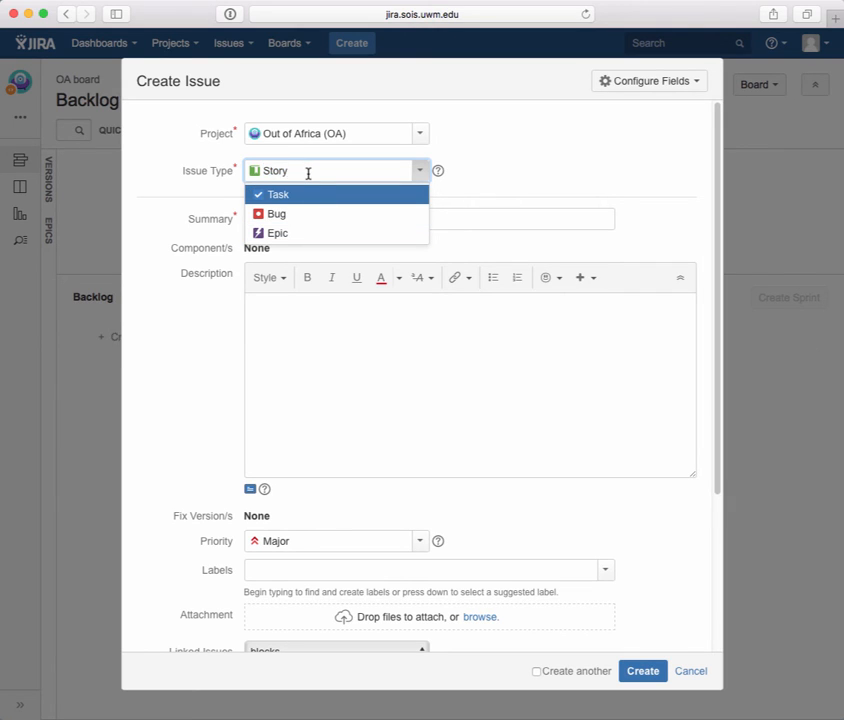
left_click(520, 167)
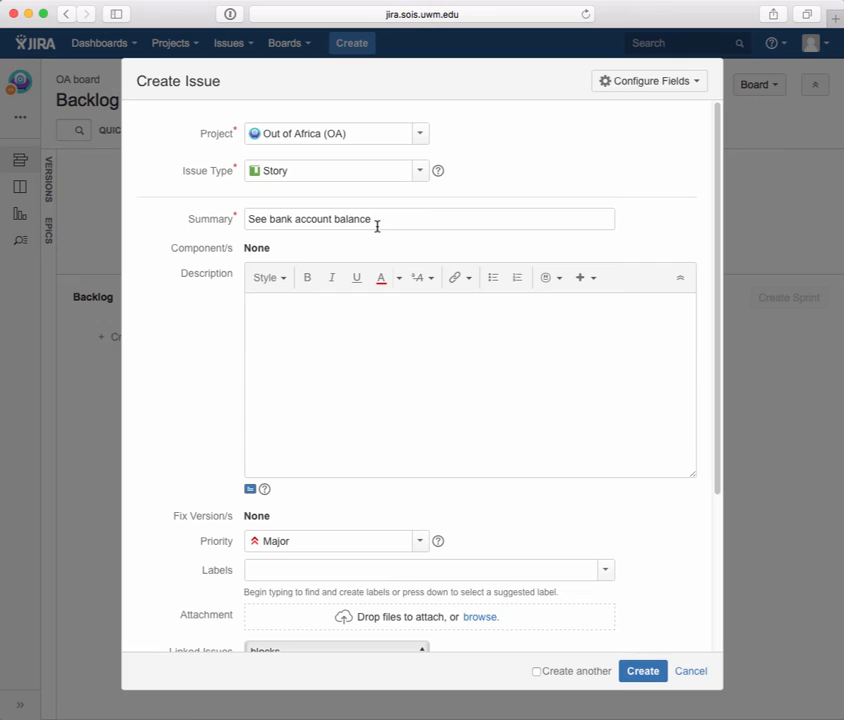
Start the description with "As a busy, tech-savvy, on-the-go customer of XYZ Bank", followed by the persona's name in parentheses
left_click(278, 304)
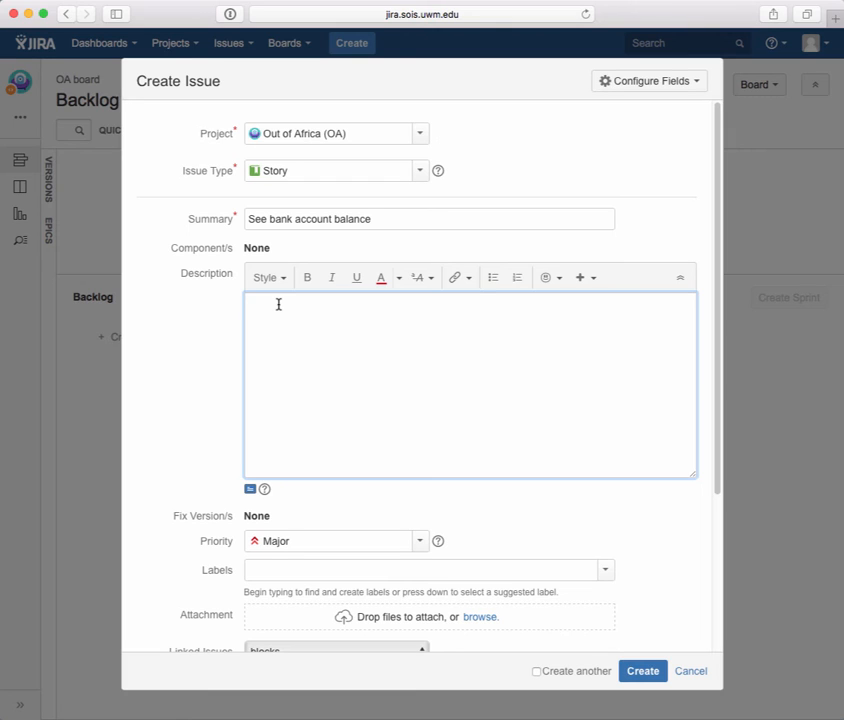
type("As")
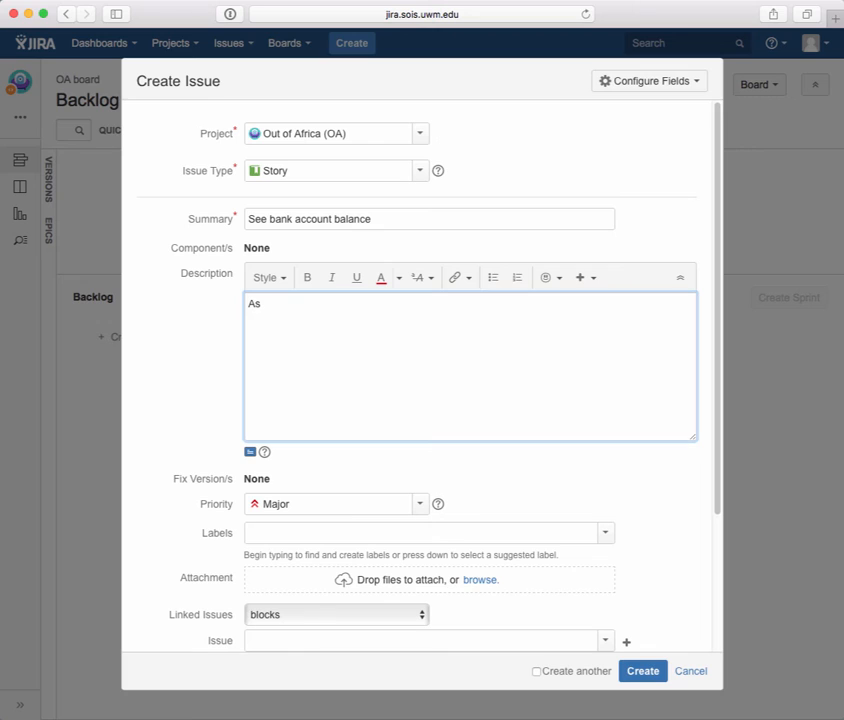
type(" a busy, tech-savvy, on-the")
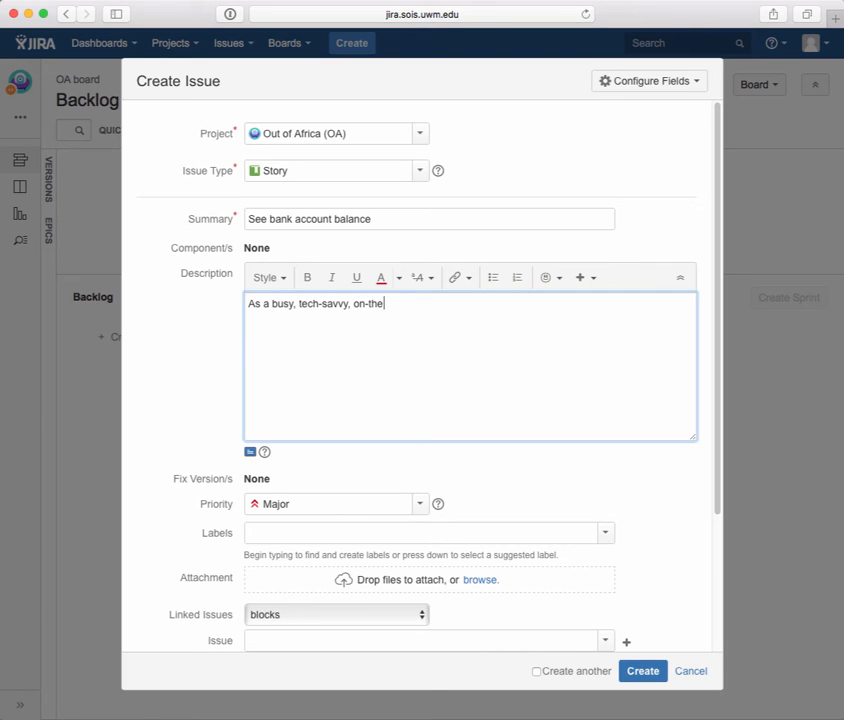
type("-go customer of X")
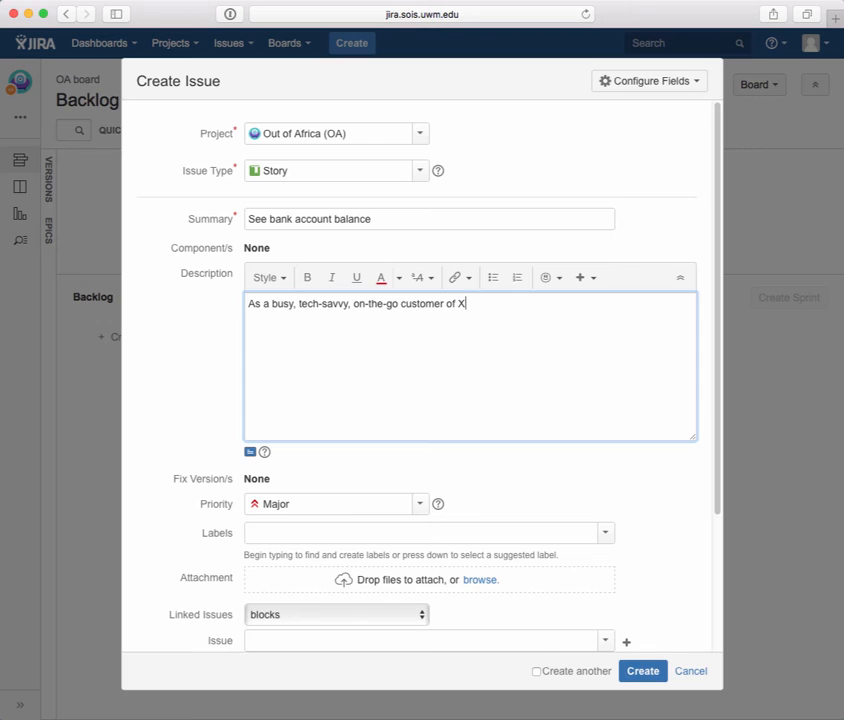
type("YZ Bank (Jason)")
Add the description paragraph "I want to see my checking account balance on my smartphone", separated by a blank line
key("Return")
key("Return")
type("I ")
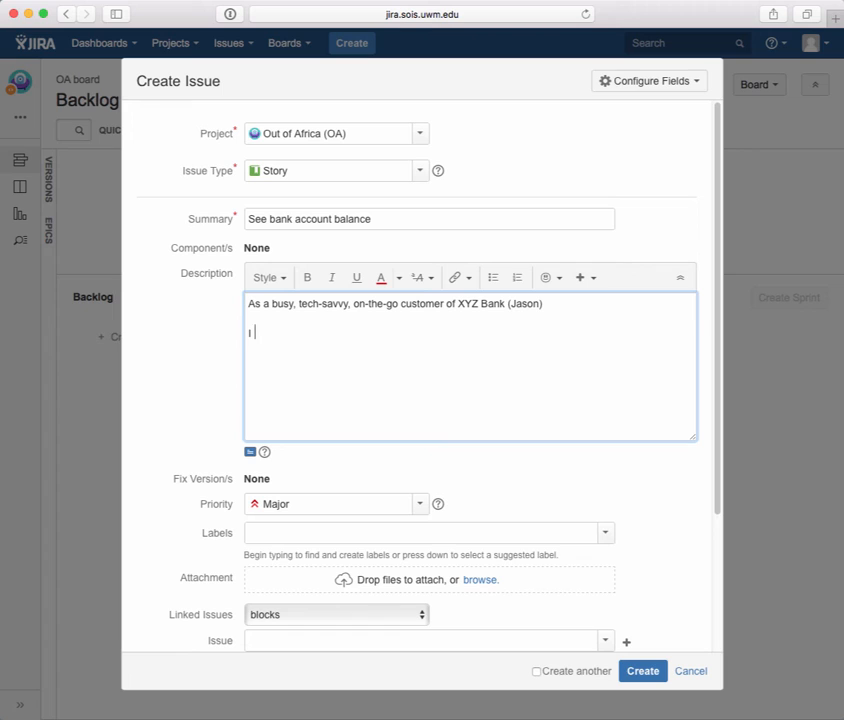
type("want to see my check")
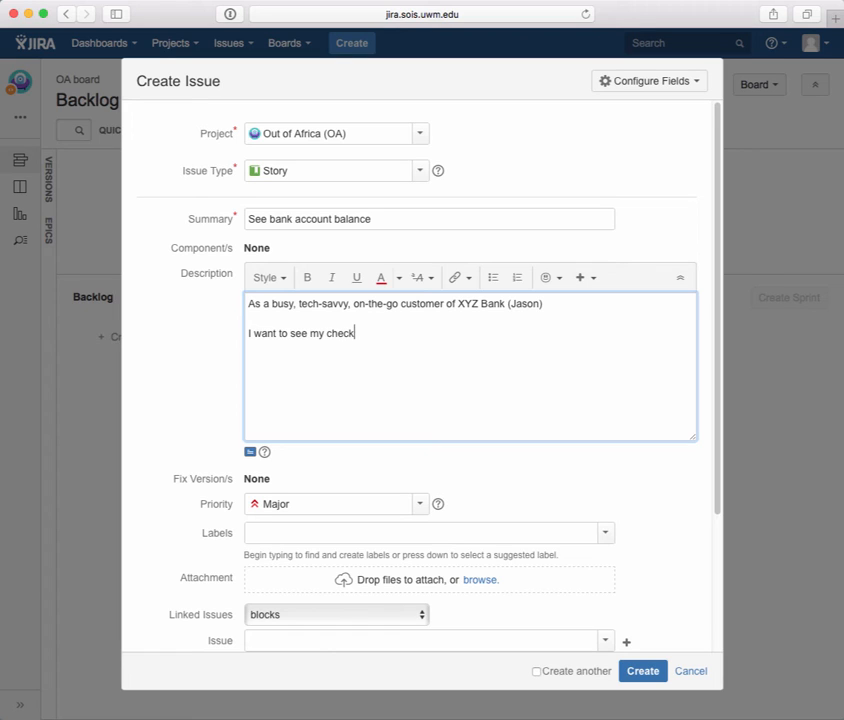
type("ing account balance on m")
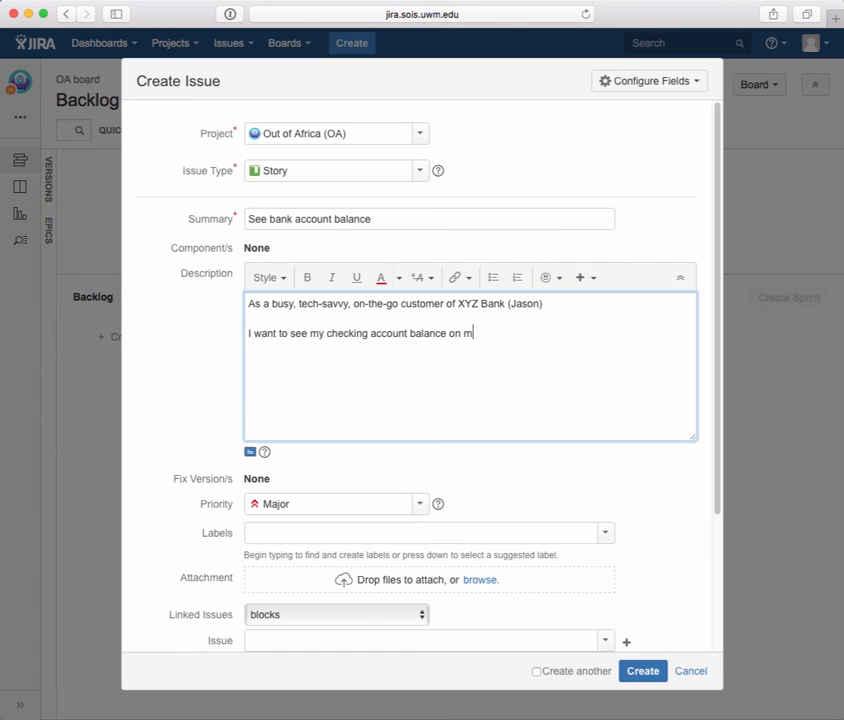
type("y smartphone")
Add the description paragraph "so that I can see how much money I have in my checking account", separated by a blank line
key("Return")
key("Return")
type("so that")
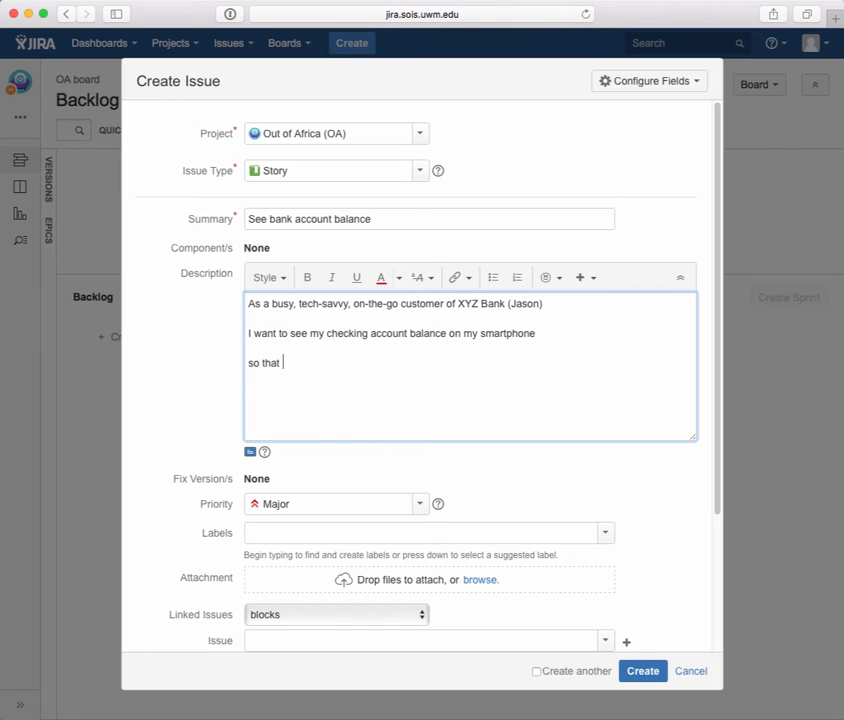
type(" I can see how mu7c")
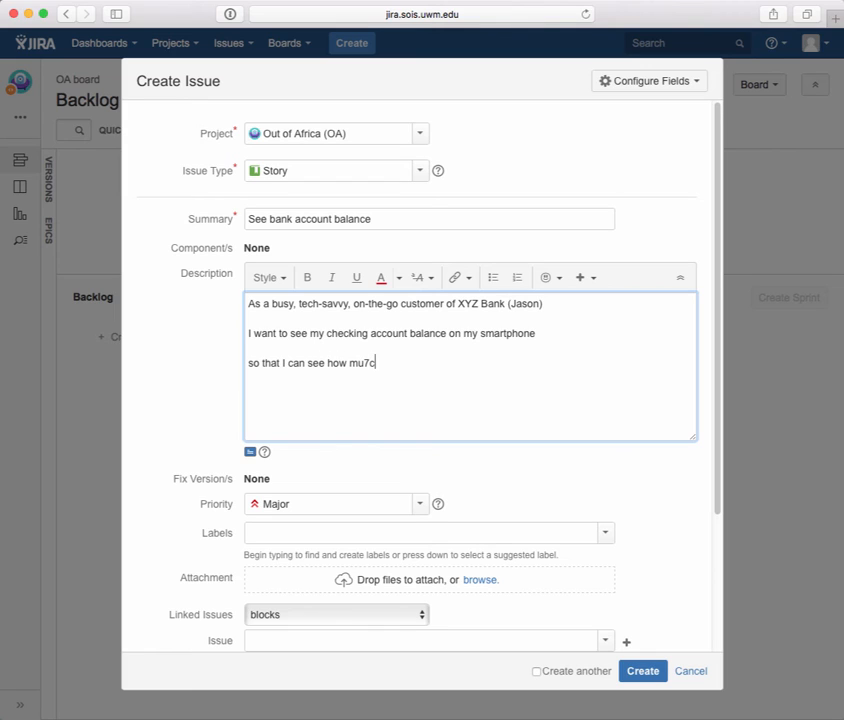
type("h")
key("BackSpace")
key("BackSpace")
key("BackSpace")
type("ch money I have ")
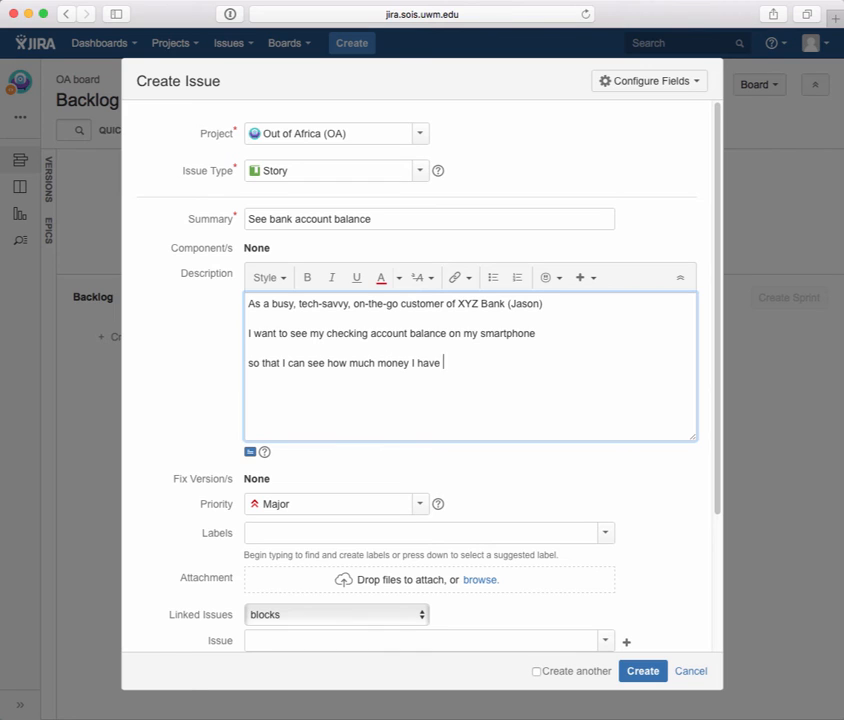
type("in my checking accoun")
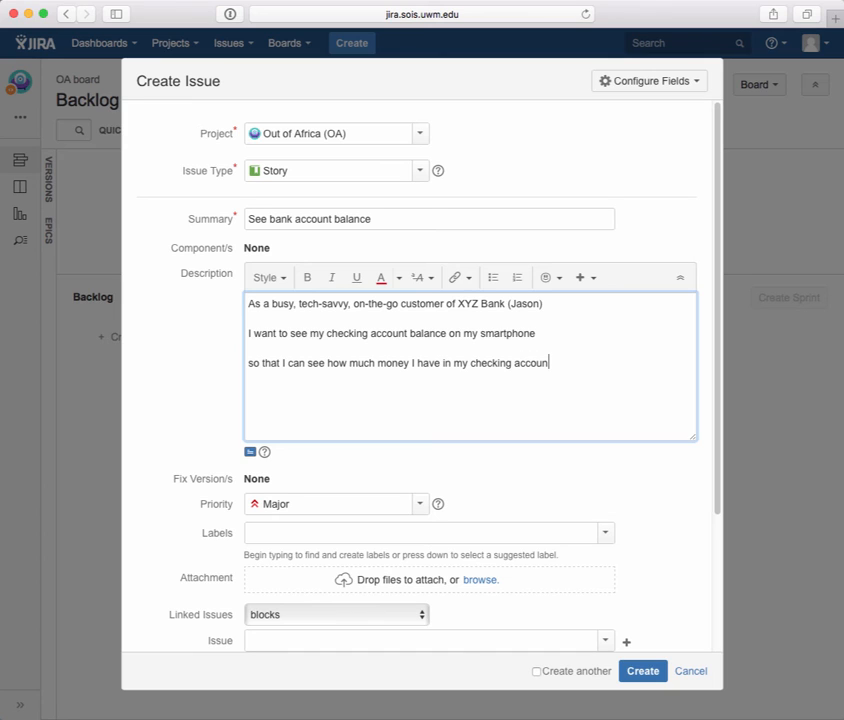
type("t")
Add the description paragraph "When I sign into the XYZ Bank mobile application, my checking account balance appears at the top of the page."
key("Return")
type("When I sign into t")
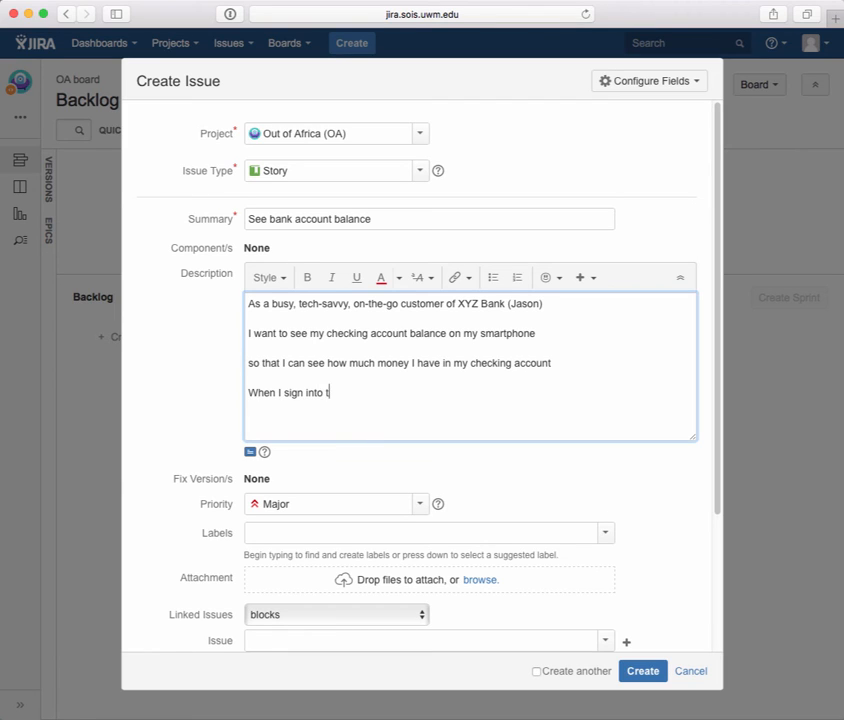
type("he XYZ Bank mobile appl")
type("ication")
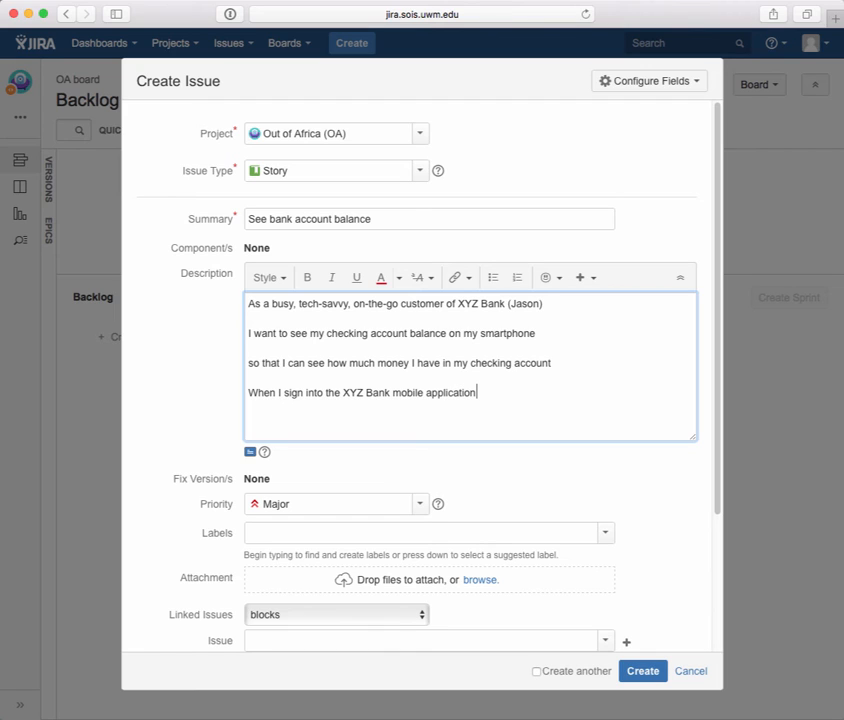
type(", my checking ac")
key("BackSpace")
type("account ")
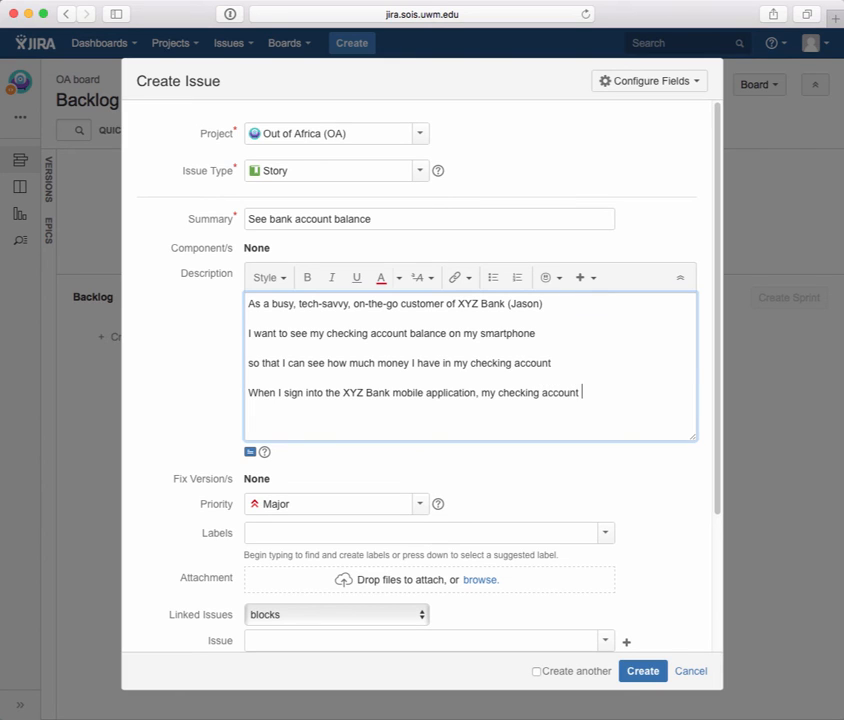
type("balance appears at t")
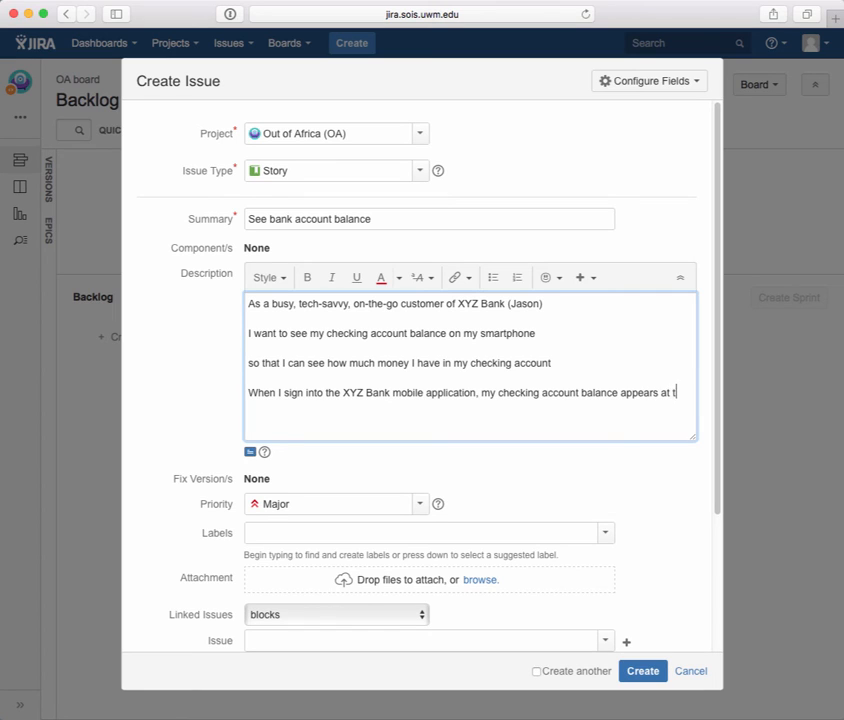
type("he top of the page.")
Start a new description paragraph with "When I sign into the XYZ Bank mobile application after making a purchase or a deposit,"
key("Return")
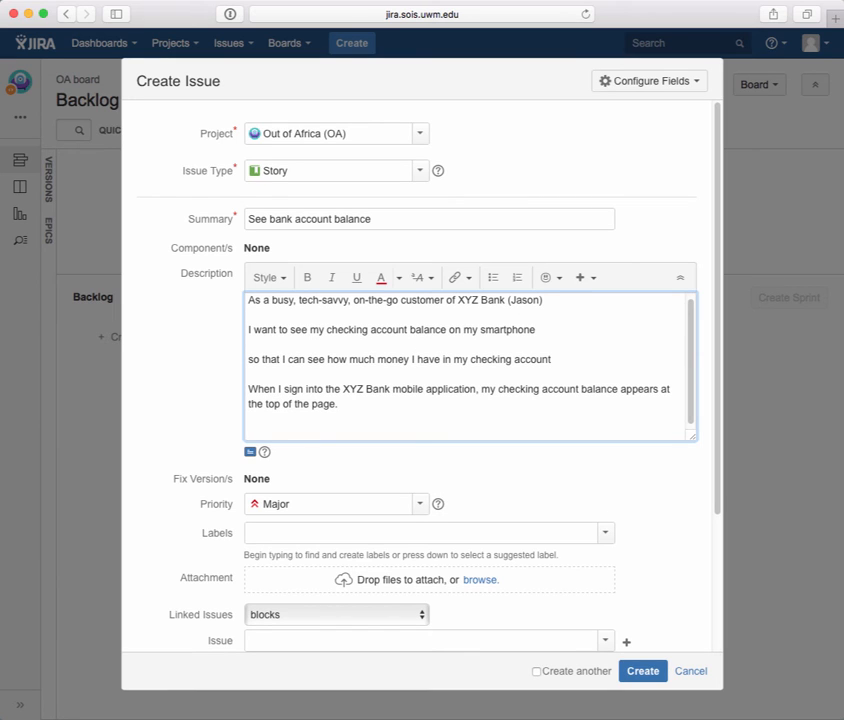
type("When I sign into the x")
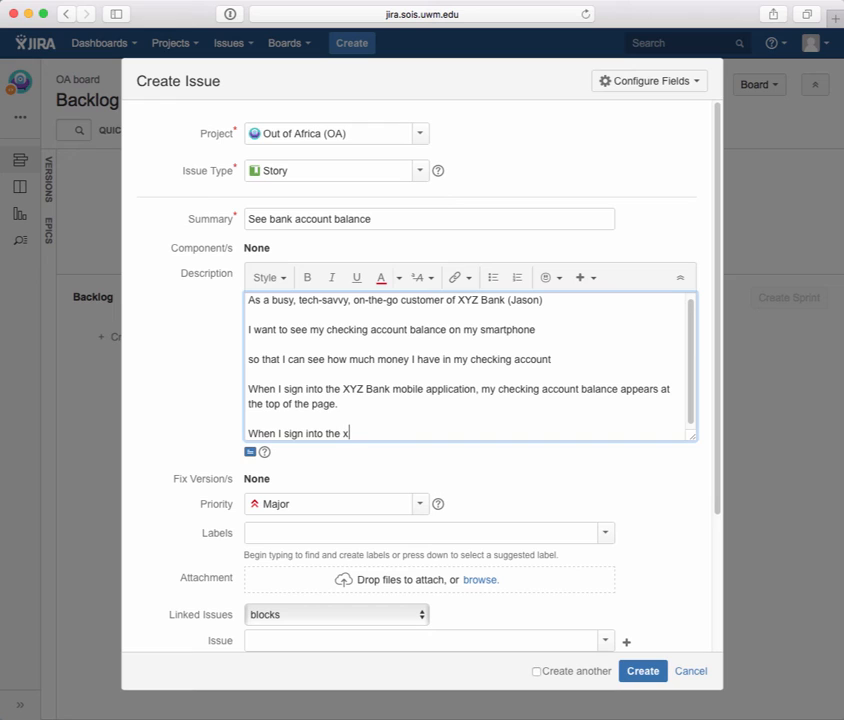
key("BackSpace")
type("XYZ Bank mobile app")
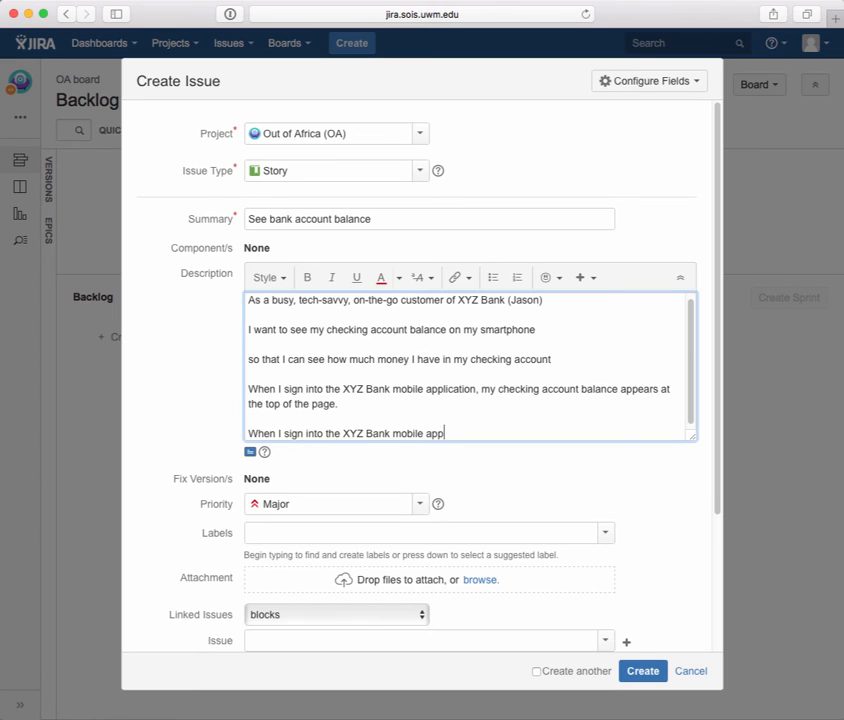
type("lication after making a")
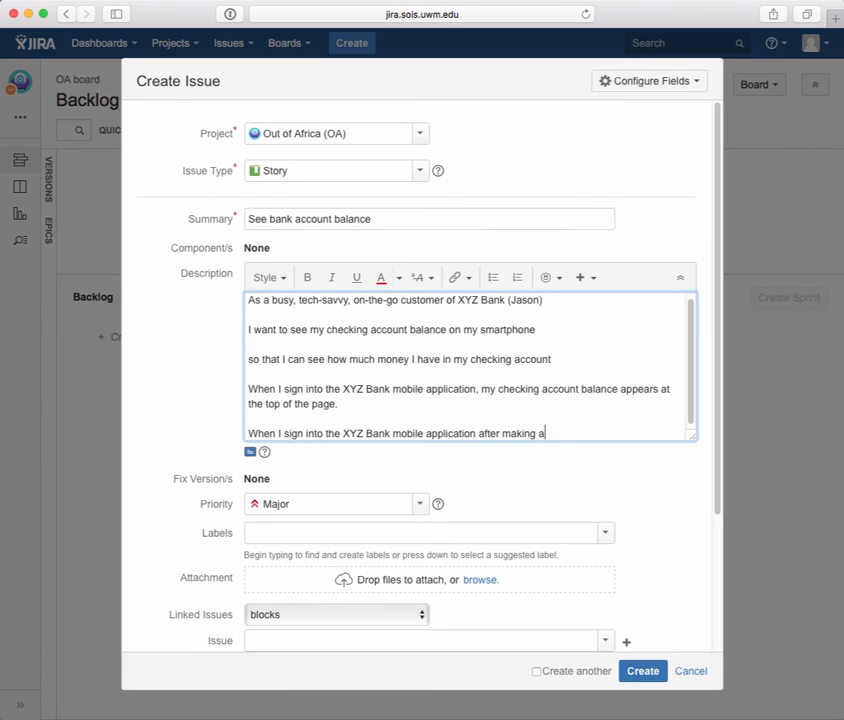
type(" purchase or a deposit,")
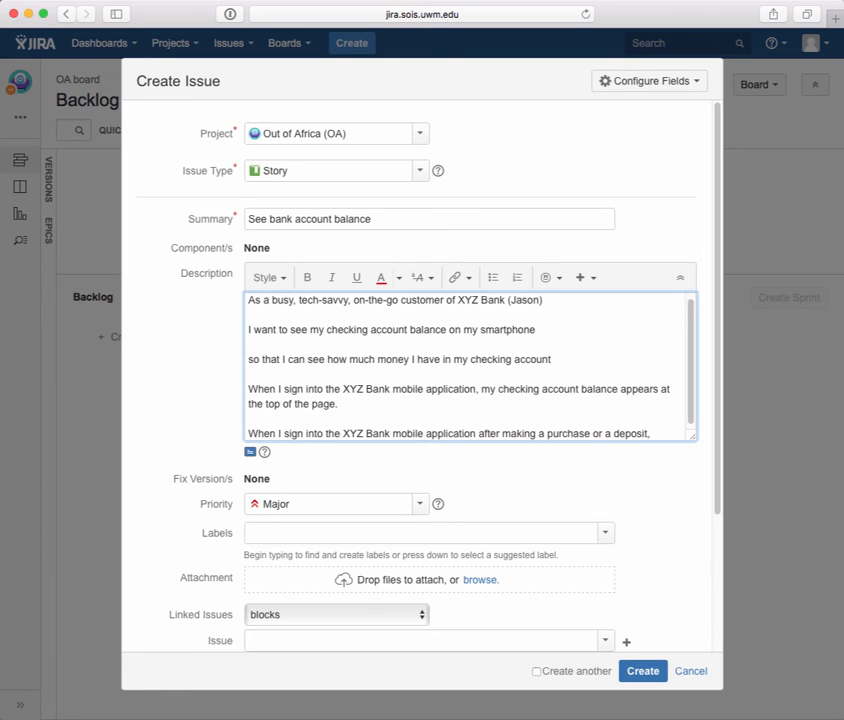
Complete the last description paragraph with "my checking account balance reflects that purchase or deposit."
type(" my checking a")
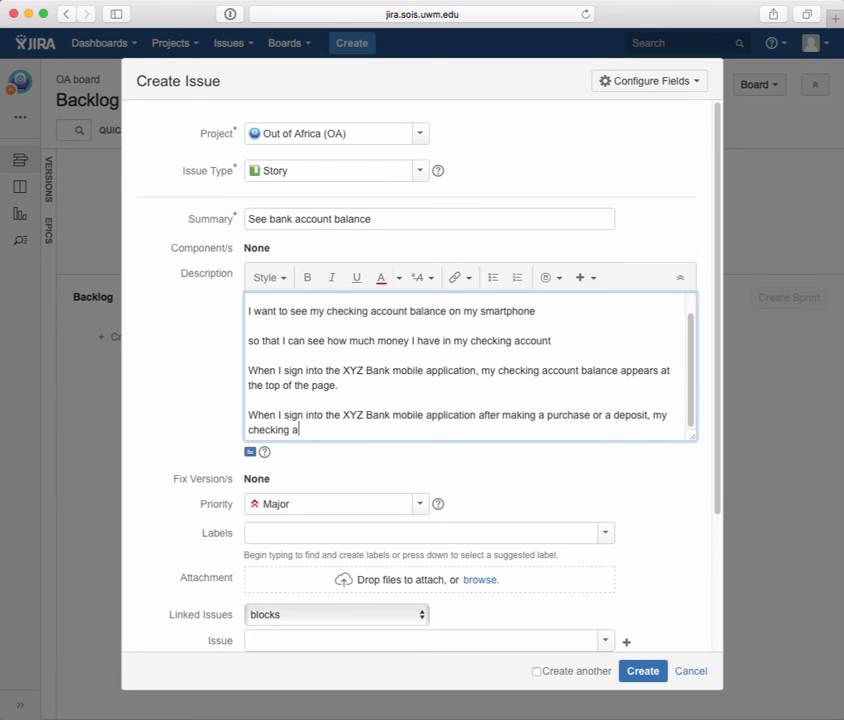
type("ccount balance reflec")
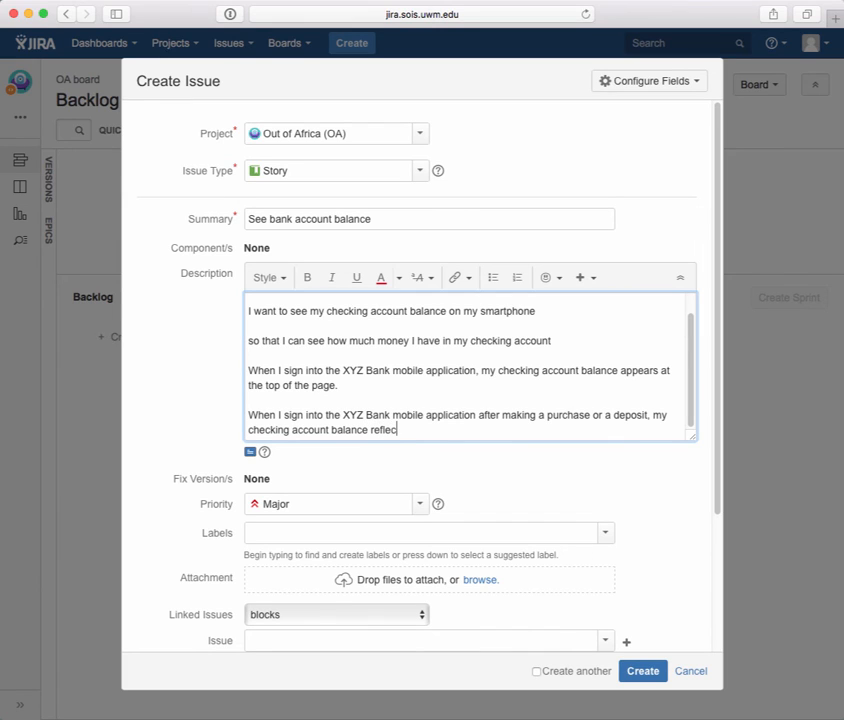
type("ts that purchase or deposit.")
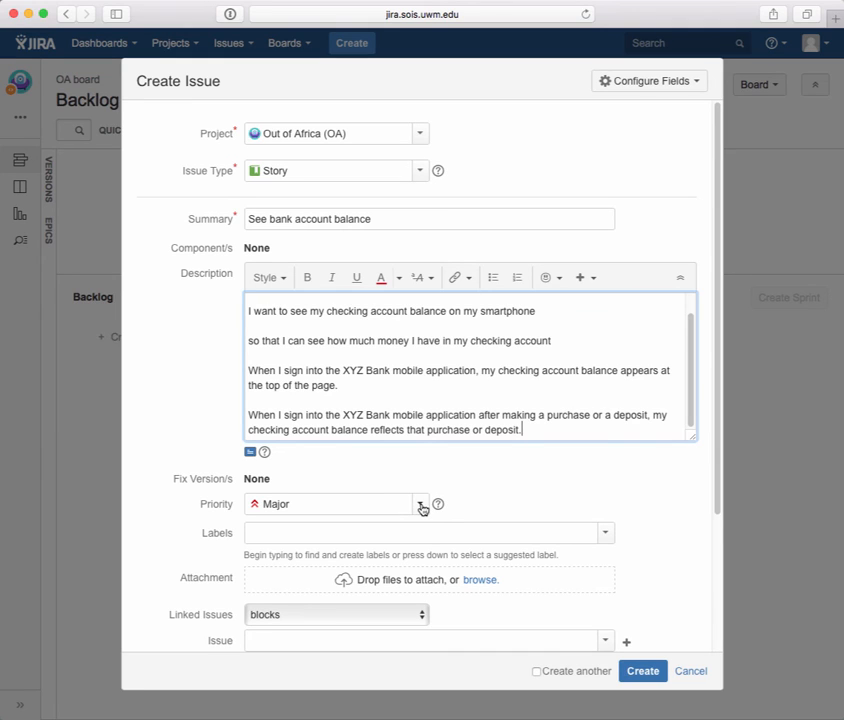
left_click(421, 505)
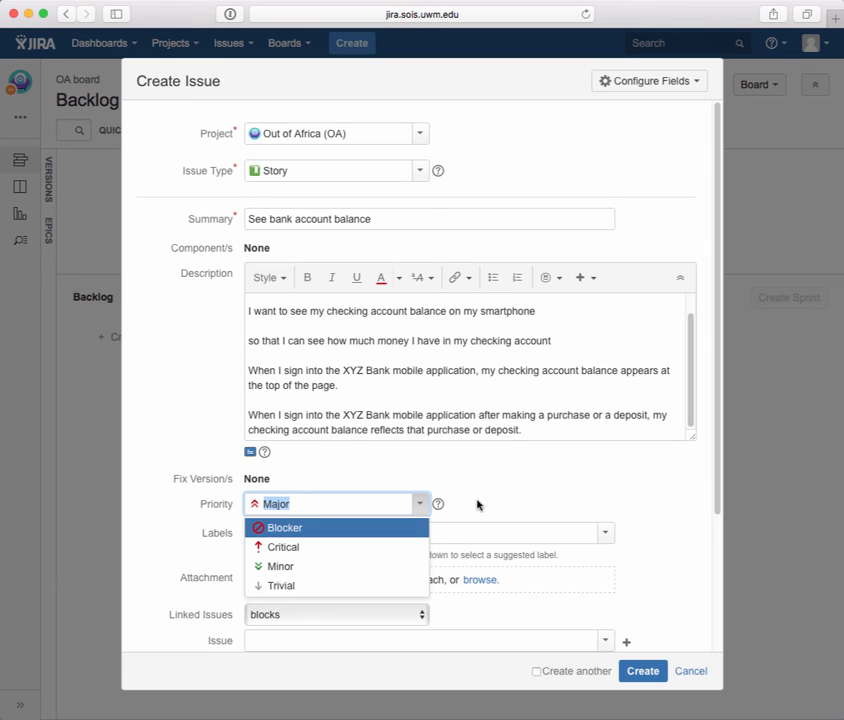
left_click(479, 504)
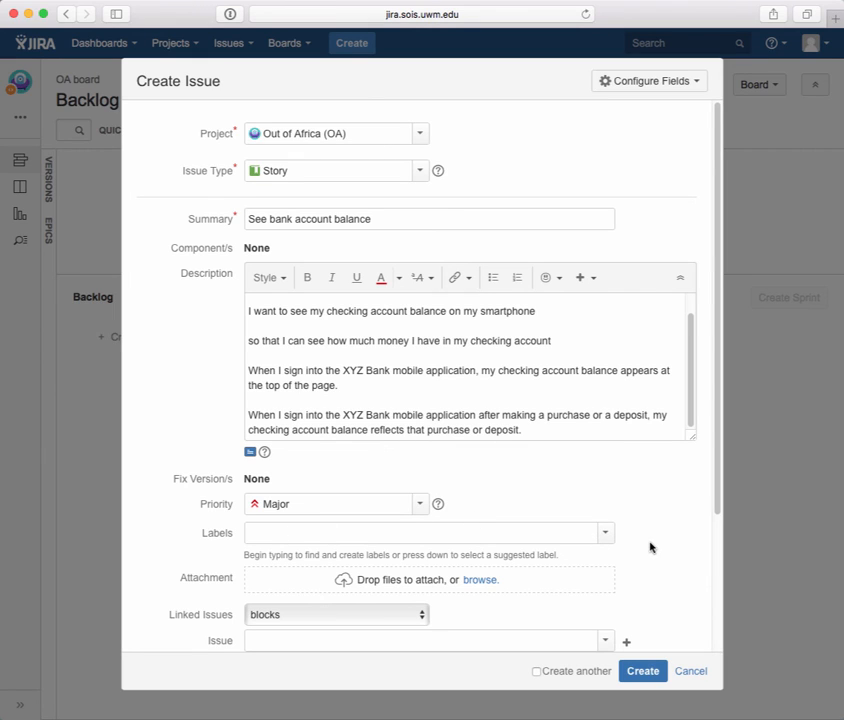
Set the story's assignee to Unassigned
scroll(647, 546, "down", 3)
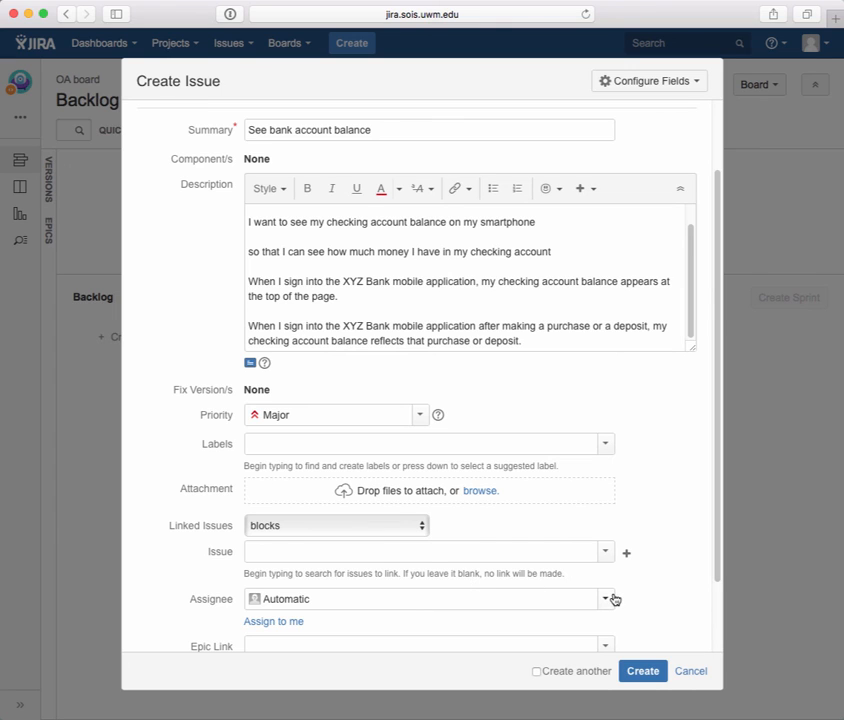
scroll(610, 598, "down", 2)
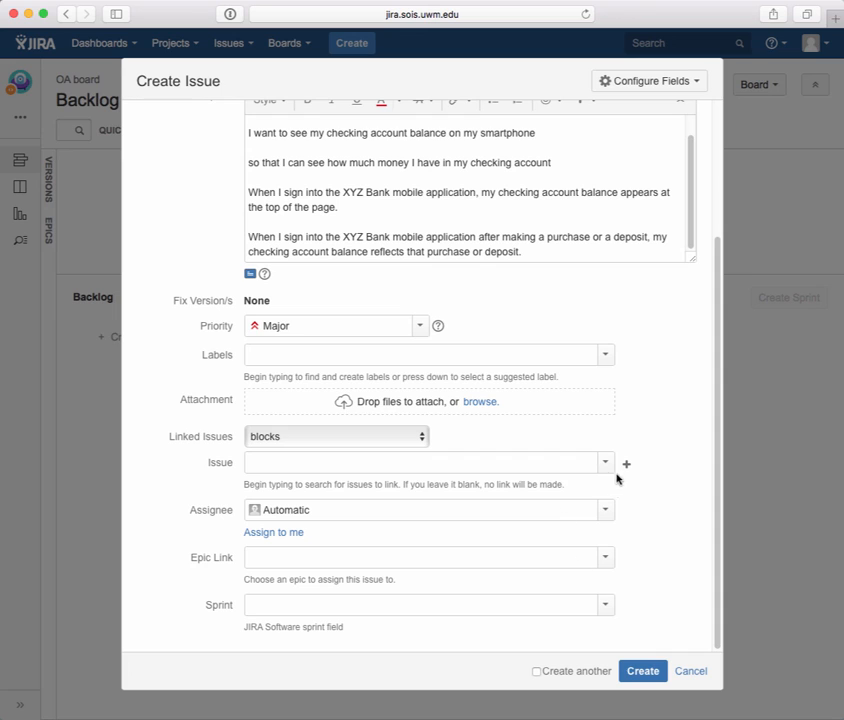
left_click(605, 511)
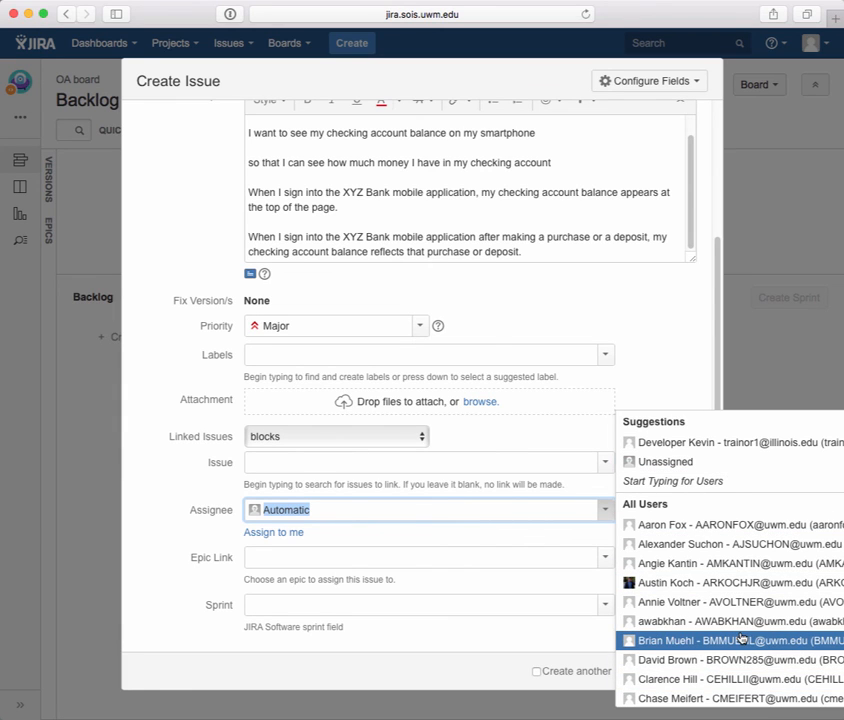
left_click(691, 463)
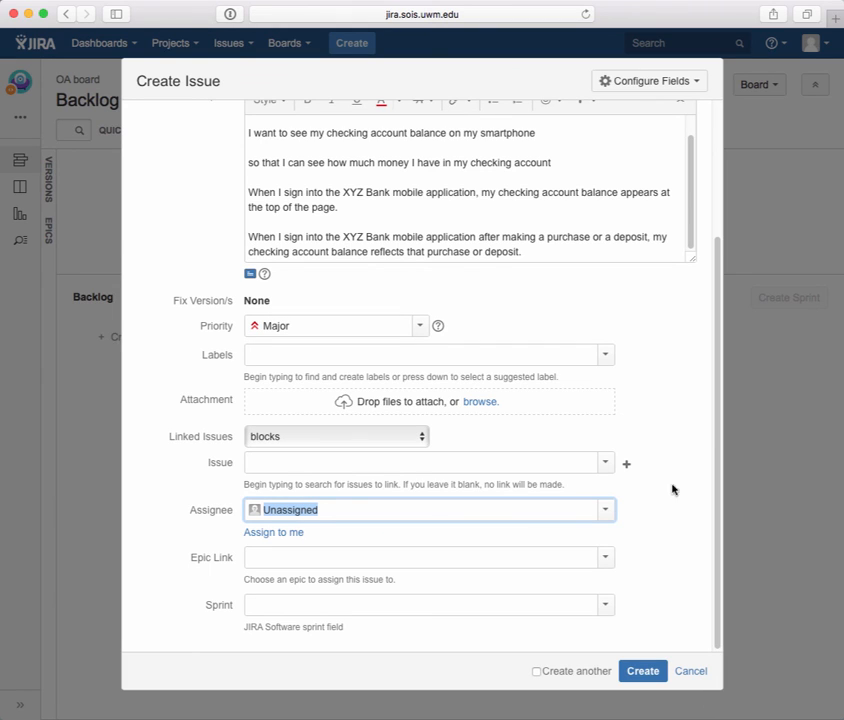
Submit the completed form to create the "See bank account balance" story
scroll(659, 549, "down", 1)
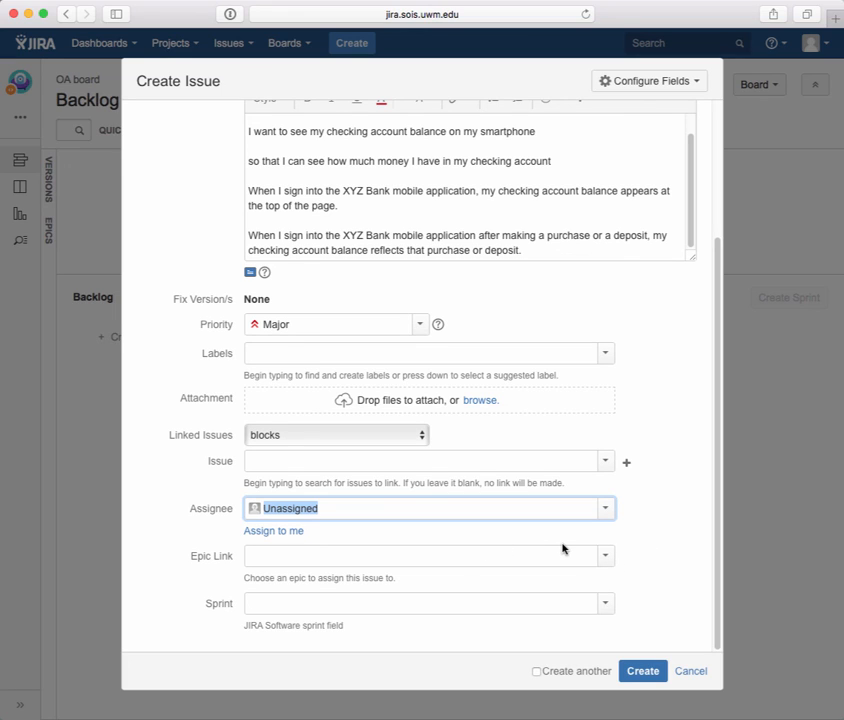
right_click(664, 585)
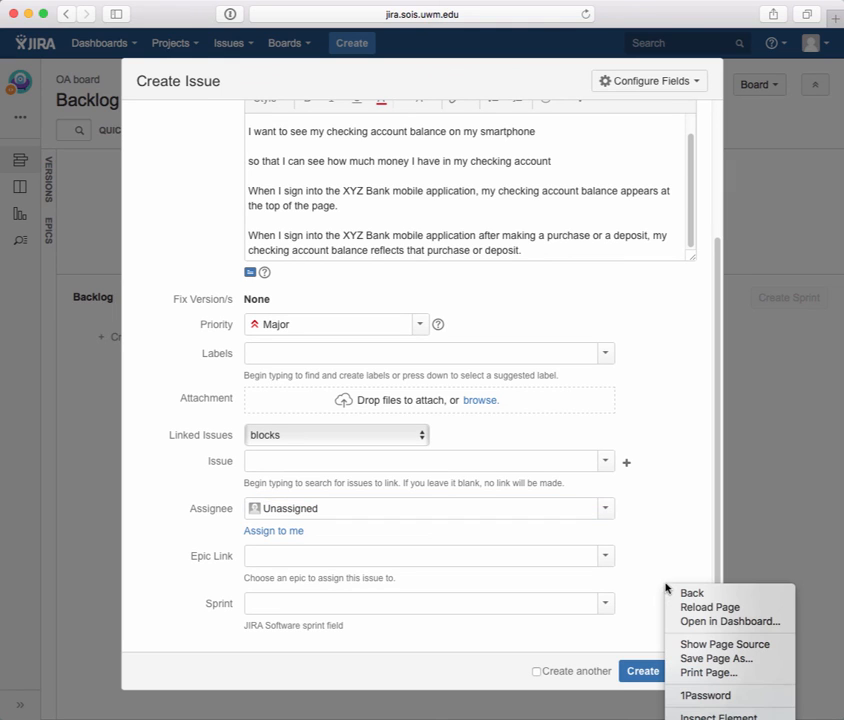
left_click(634, 675)
left_click(634, 675)
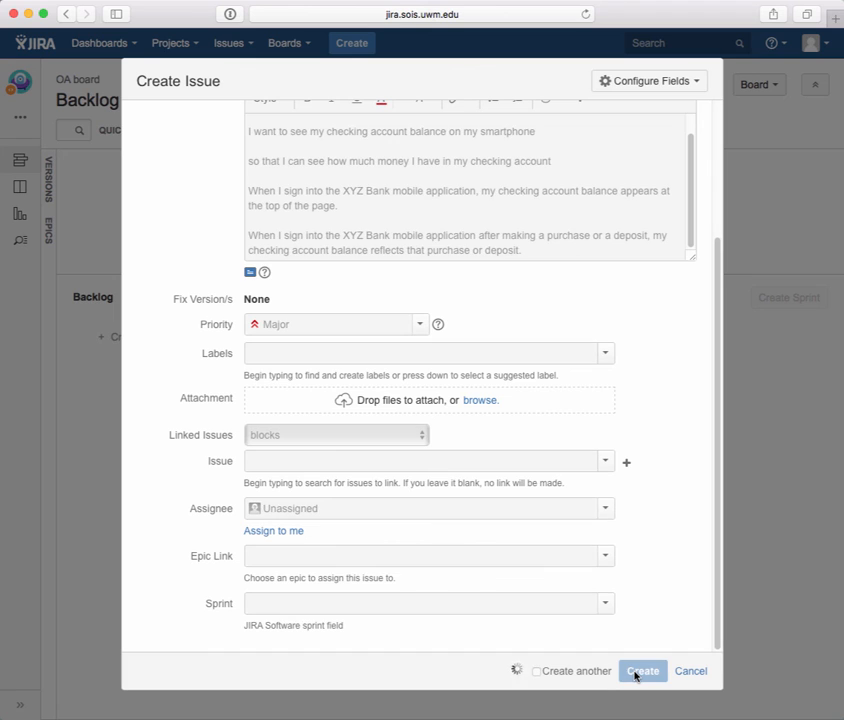